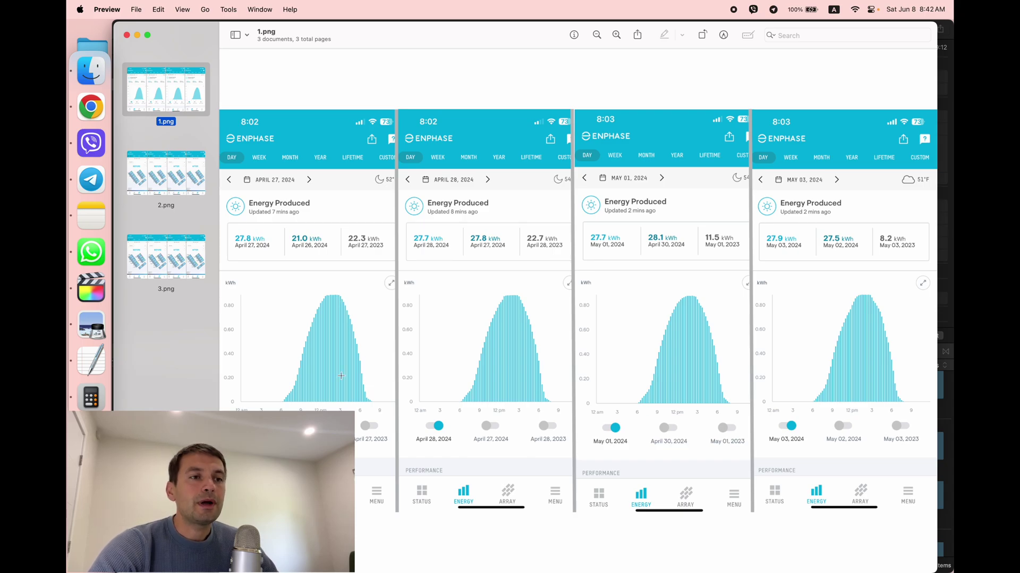
Show 2.png's BEFORE and AFTER Enphase panel-array screenshots in Preview
click(140, 181)
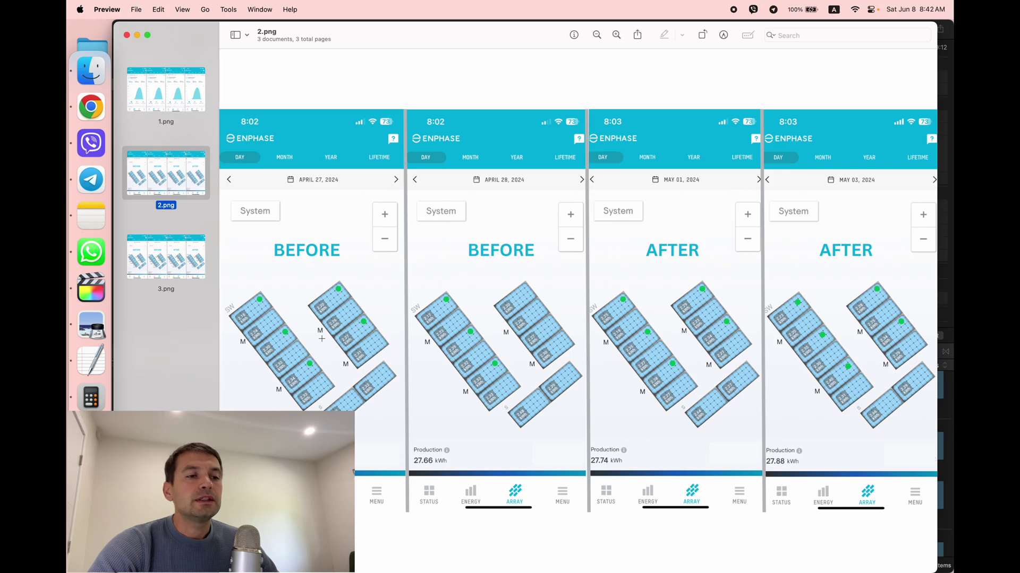
scroll(322, 339, up, 5)
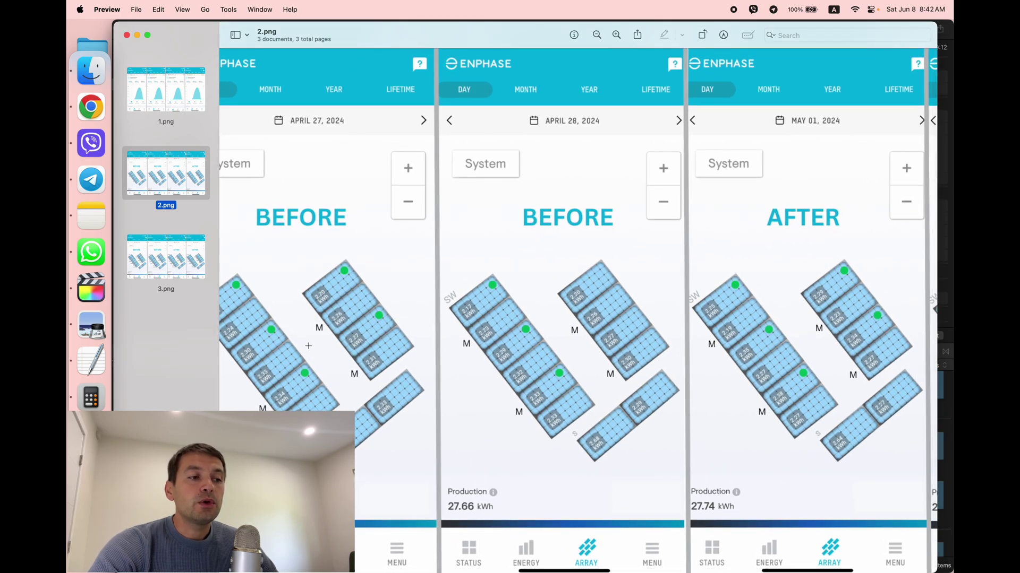
scroll(309, 345, down, 3)
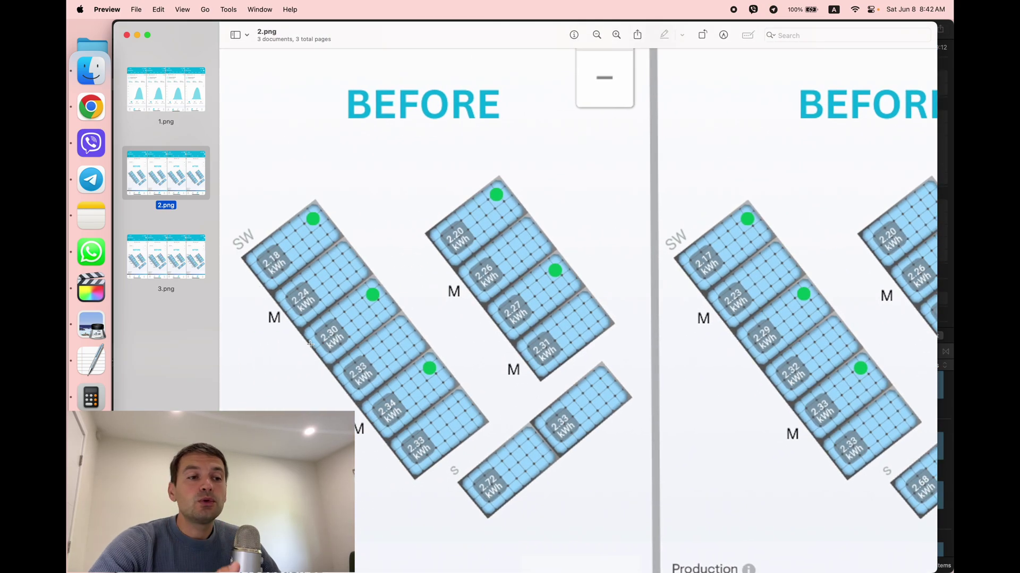
scroll(310, 345, right, 5)
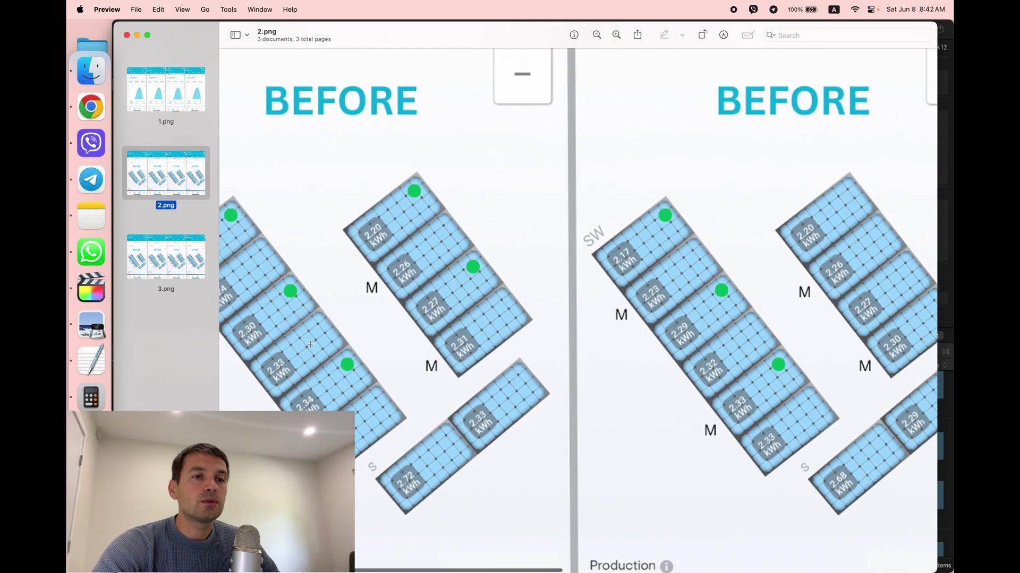
scroll(310, 344, down, 2)
scroll(310, 344, right, 5)
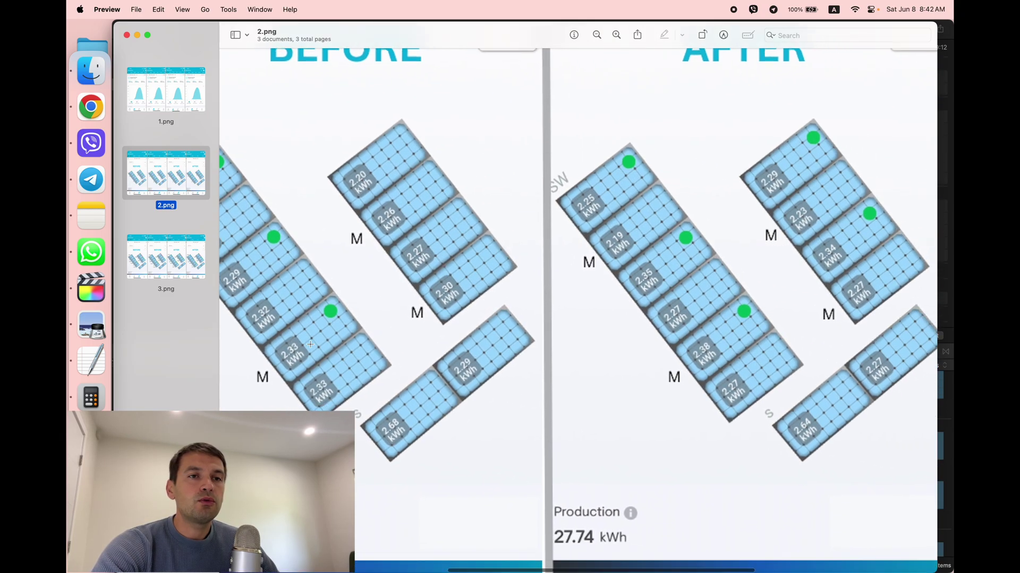
scroll(310, 345, up, 2)
scroll(310, 344, down, 3)
scroll(310, 345, right, 5)
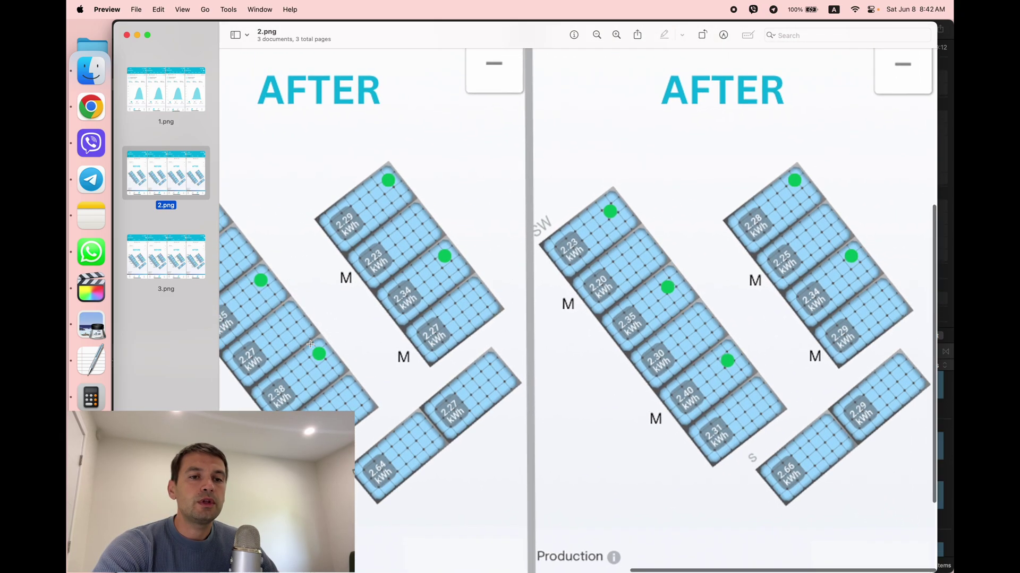
scroll(310, 345, up, 3)
scroll(310, 345, down, 3)
scroll(446, 350, up, 2)
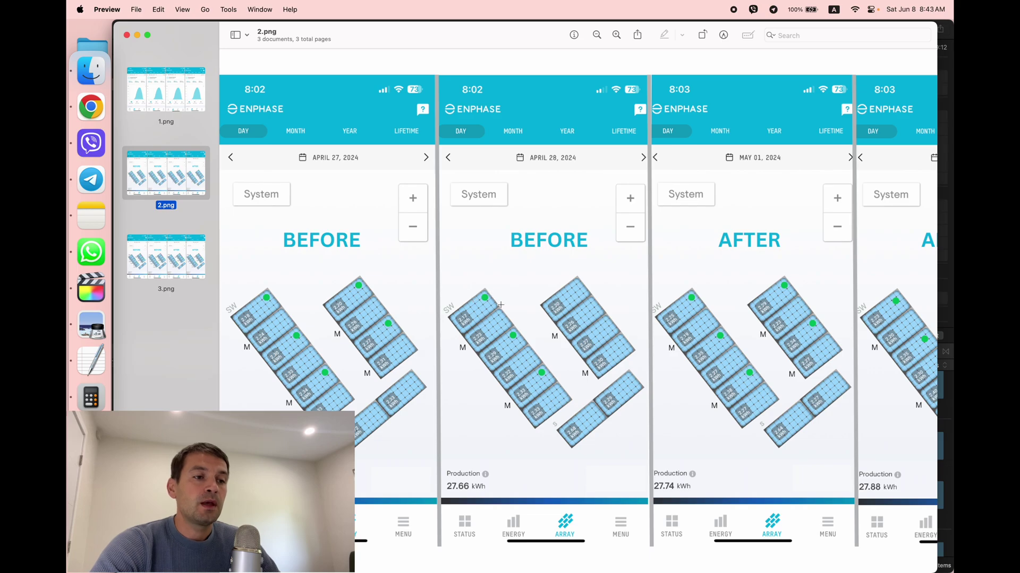
scroll(468, 361, down, 1)
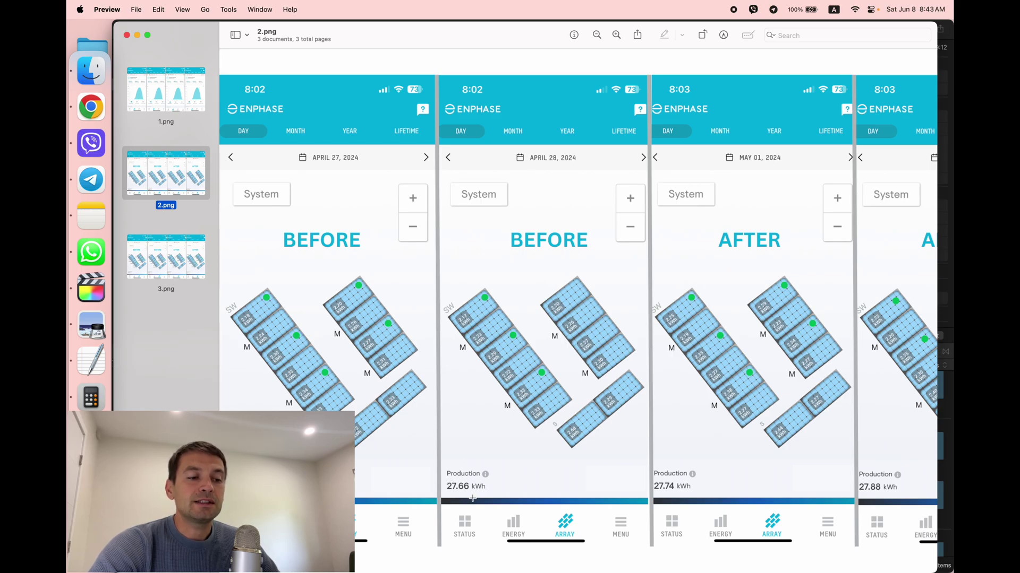
scroll(472, 498, right, 5)
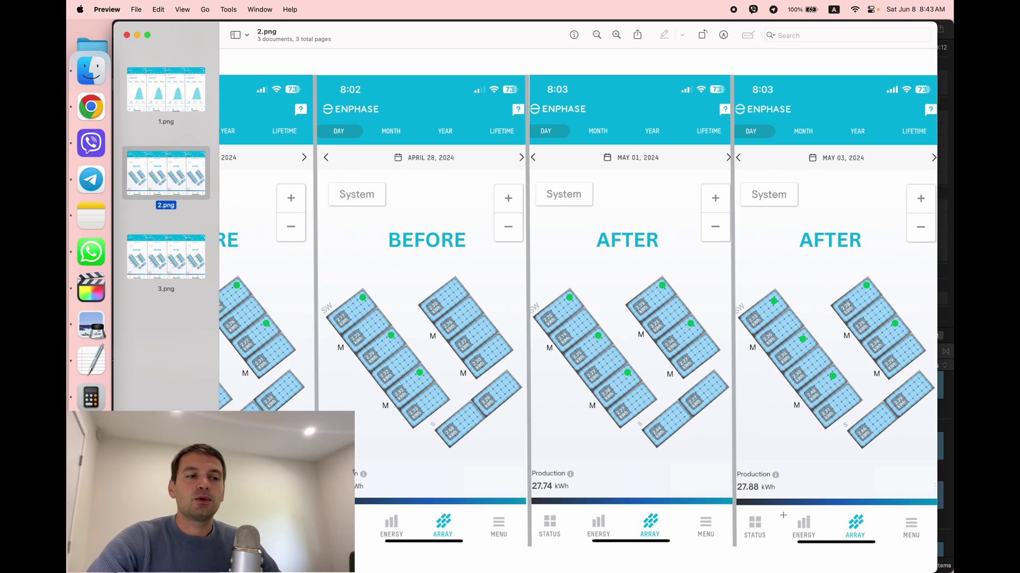
scroll(782, 515, right, 10)
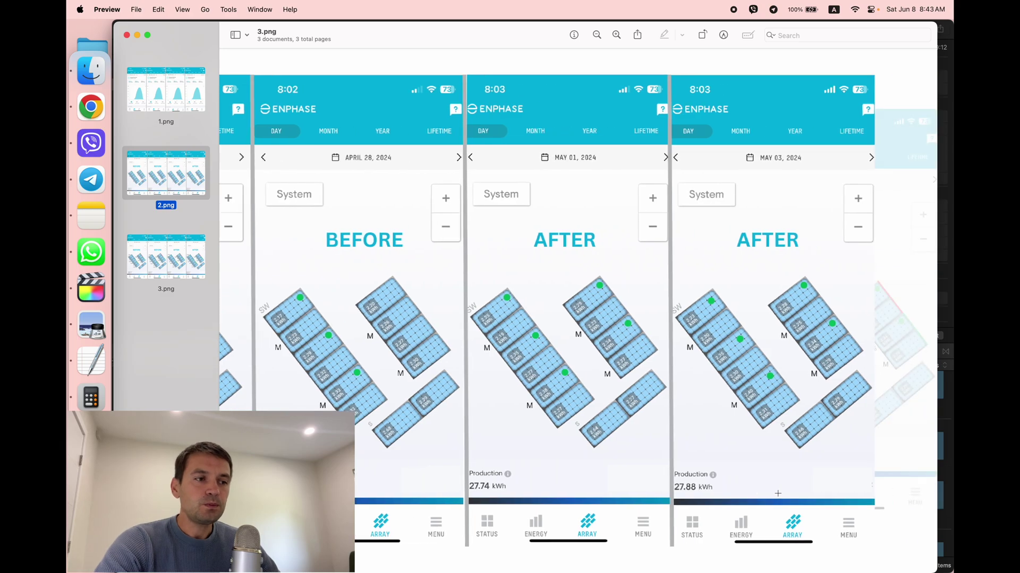
scroll(630, 465, left, 1)
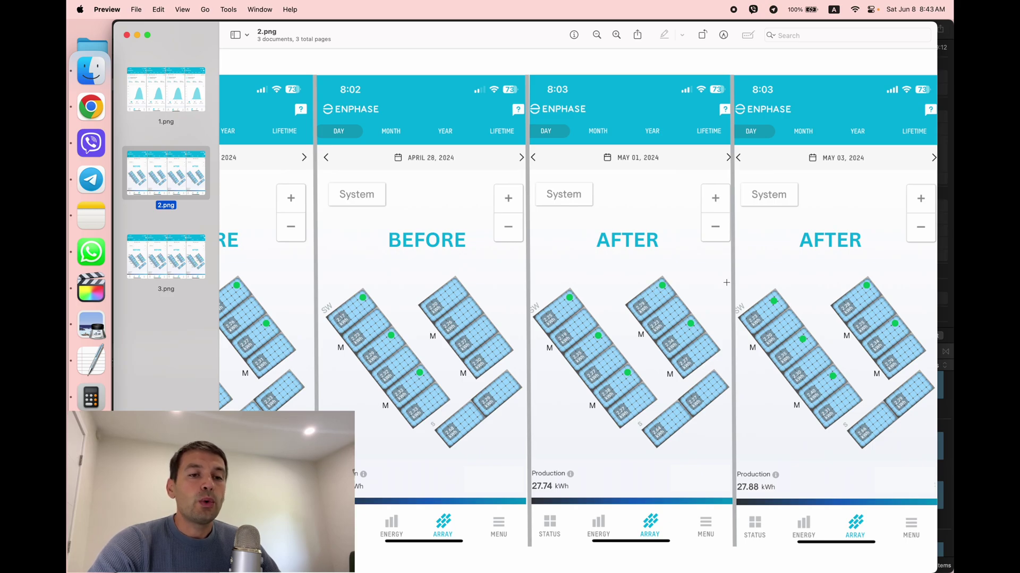
Open Calculator from the Dock and compute 2.23 ÷ 2.17 (about 1.028)
key(super+space)
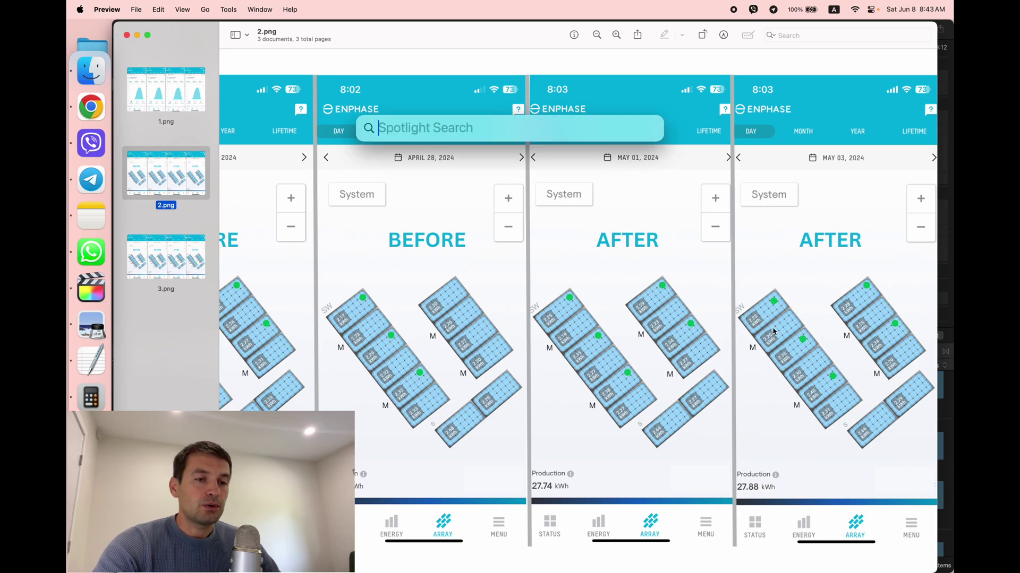
key(Escape)
click(85, 402)
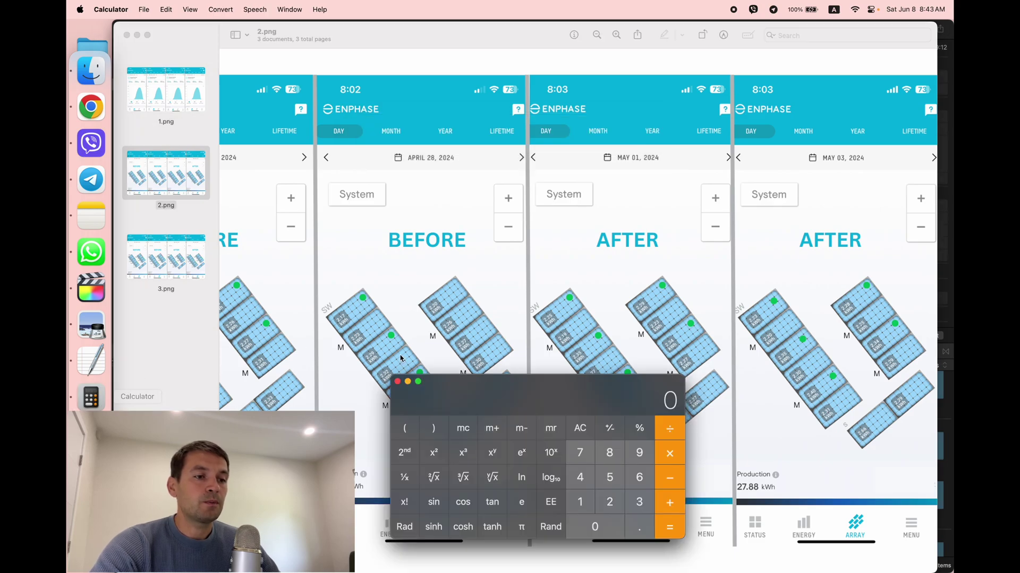
text(2.23)
text(/2.17)
key(Return)
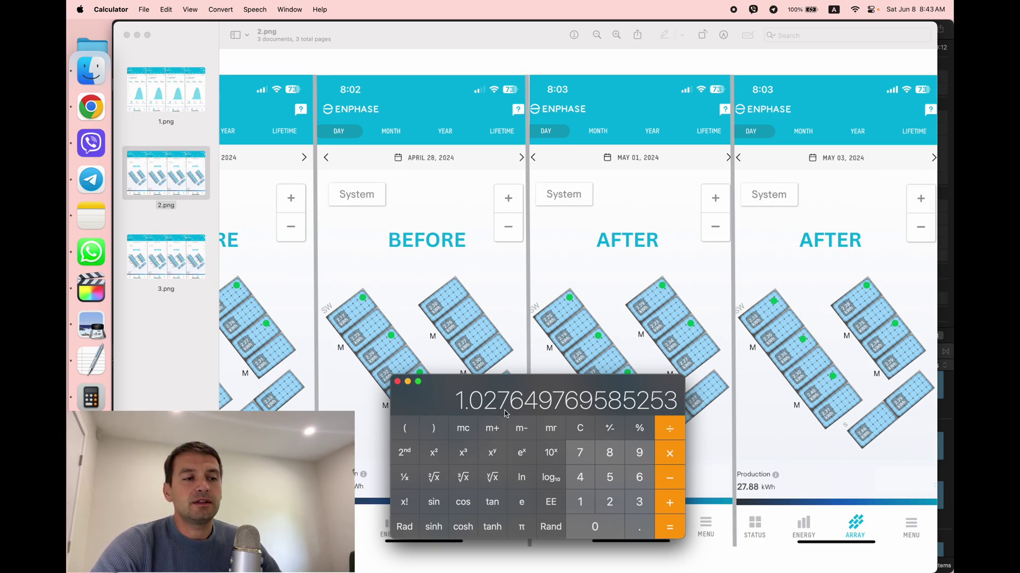
drag(483, 396, 485, 470)
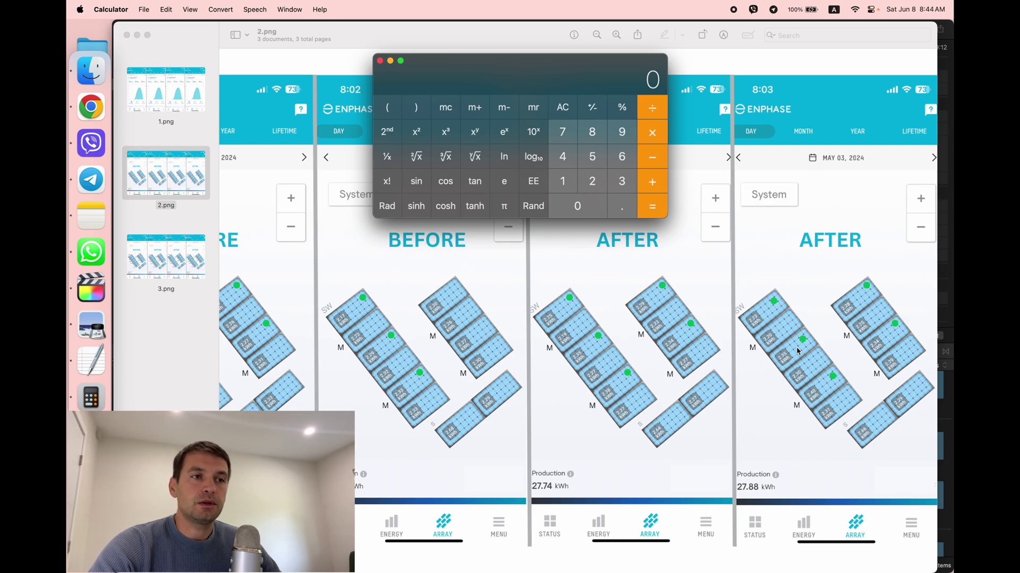
Compute 2.35 ÷ 2.29 (about 1.026) and 2.34 ÷ 2.27 (about 1.031), then close Calculator
key(super+space)
click(534, 85)
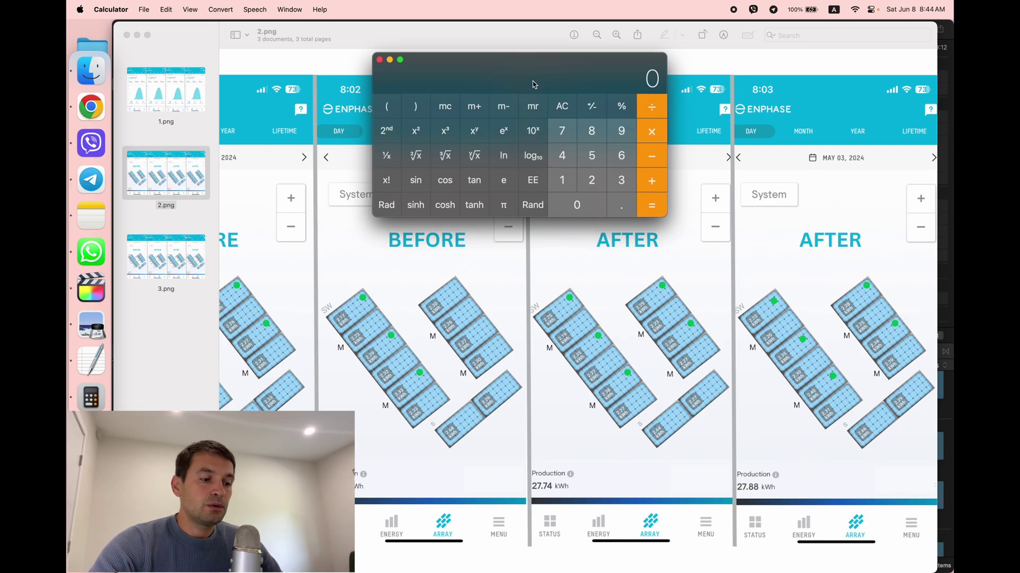
text(2.35)
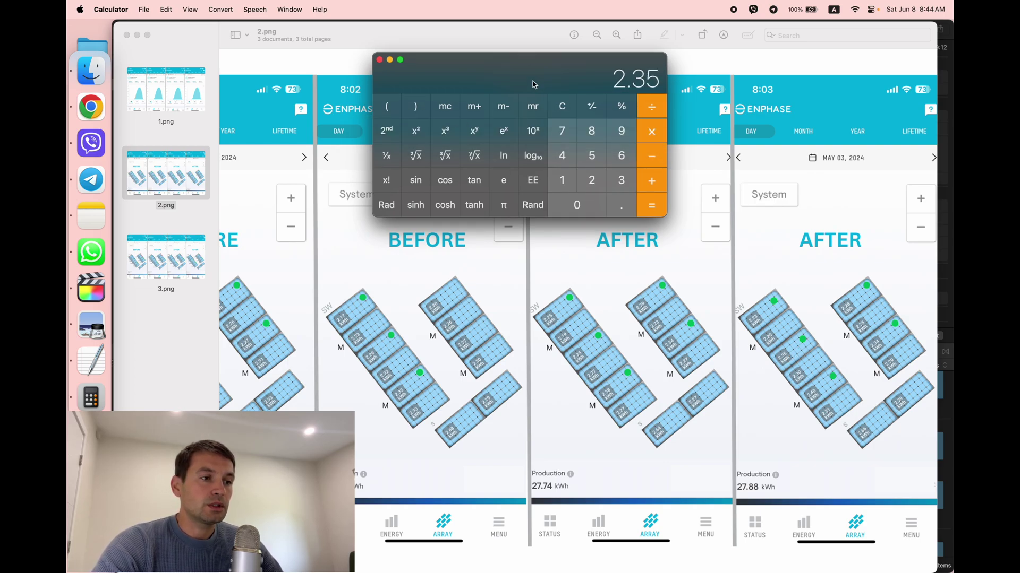
text(/2.29=)
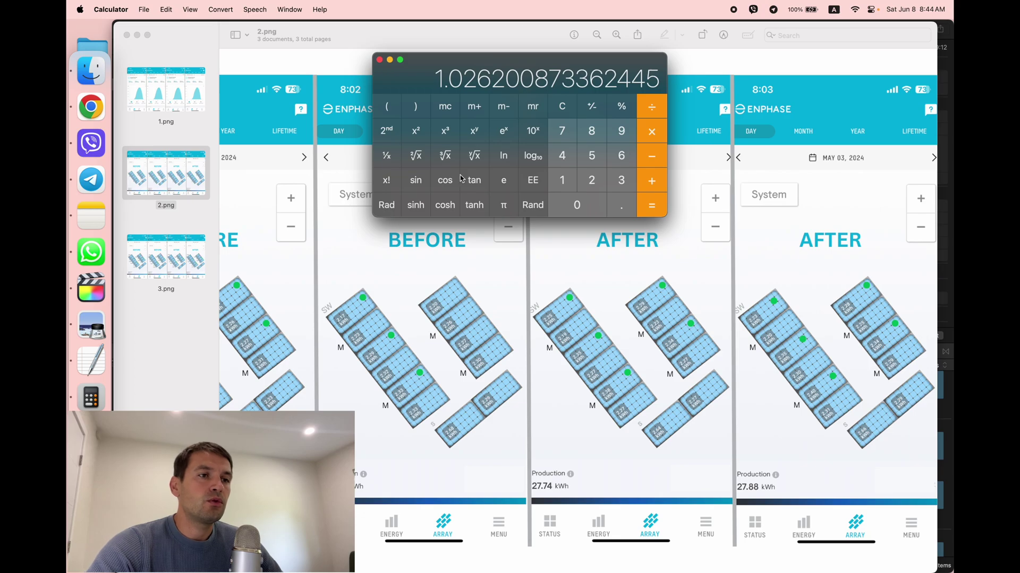
click(561, 110)
text(2.34)
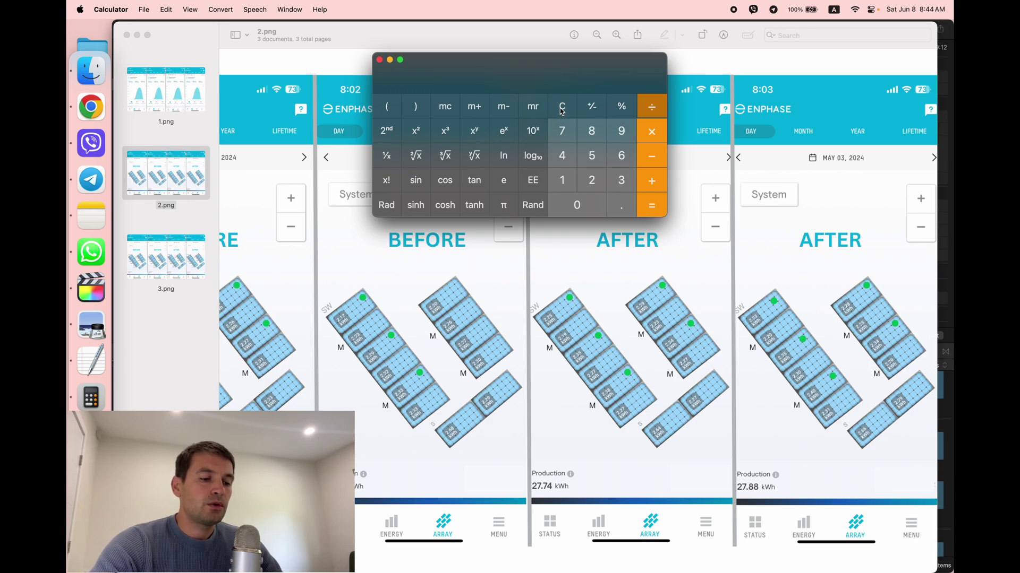
key(BackSpace)
key(BackSpace)
text(27)
key(Return)
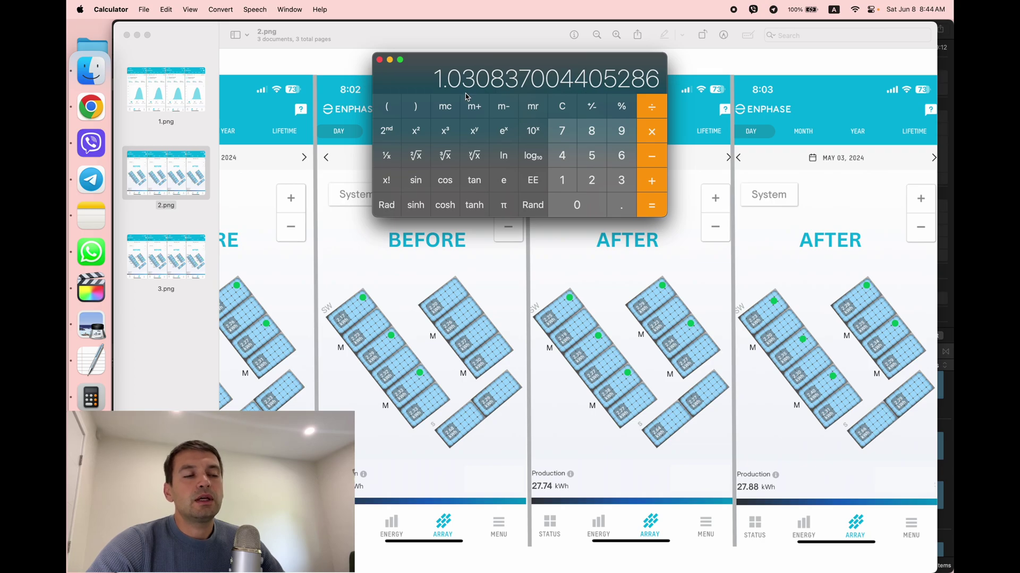
click(379, 59)
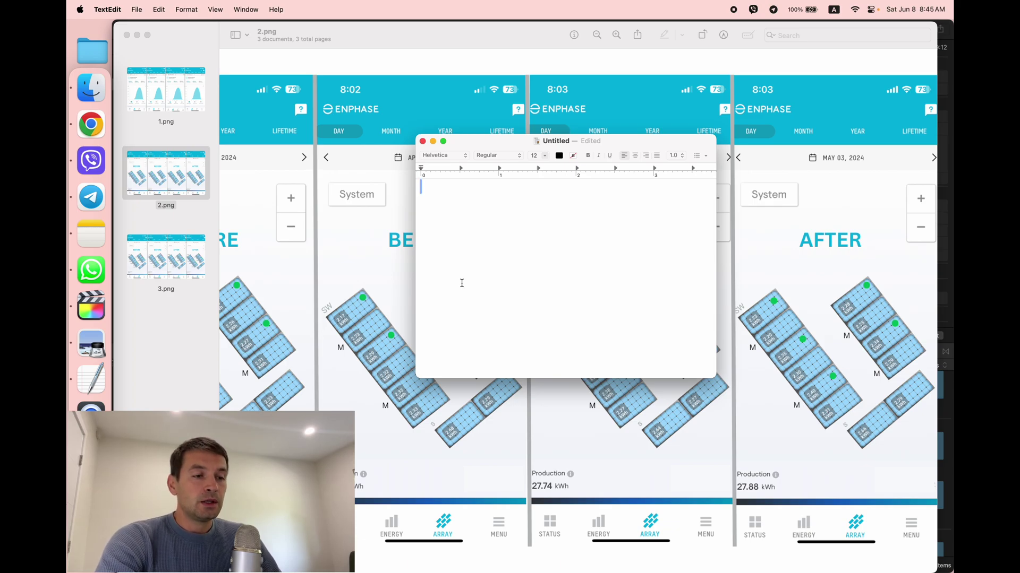
Start the TextEdit note with the system-size line '10 * 350W ='
text(10)
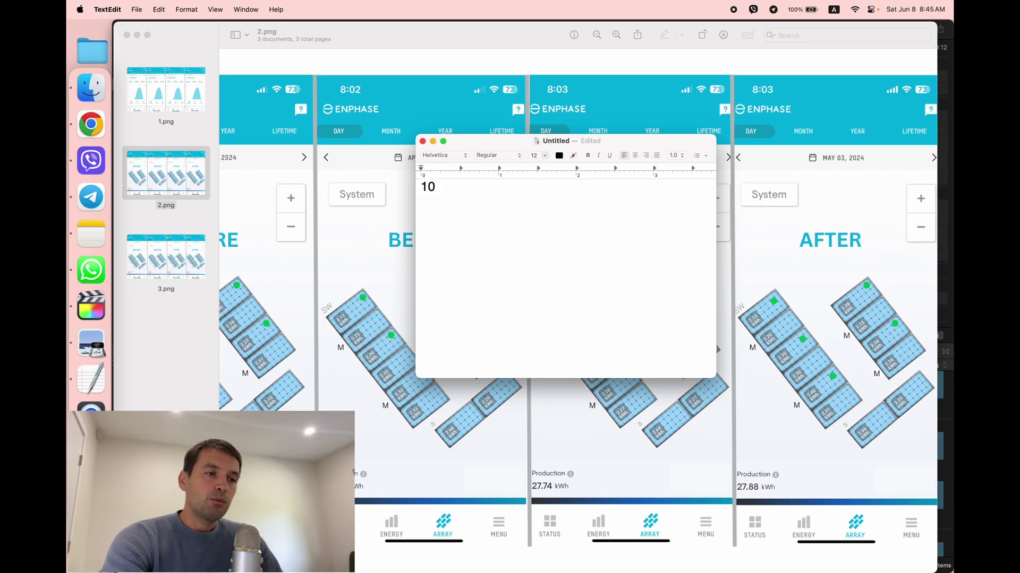
text( * 350W =)
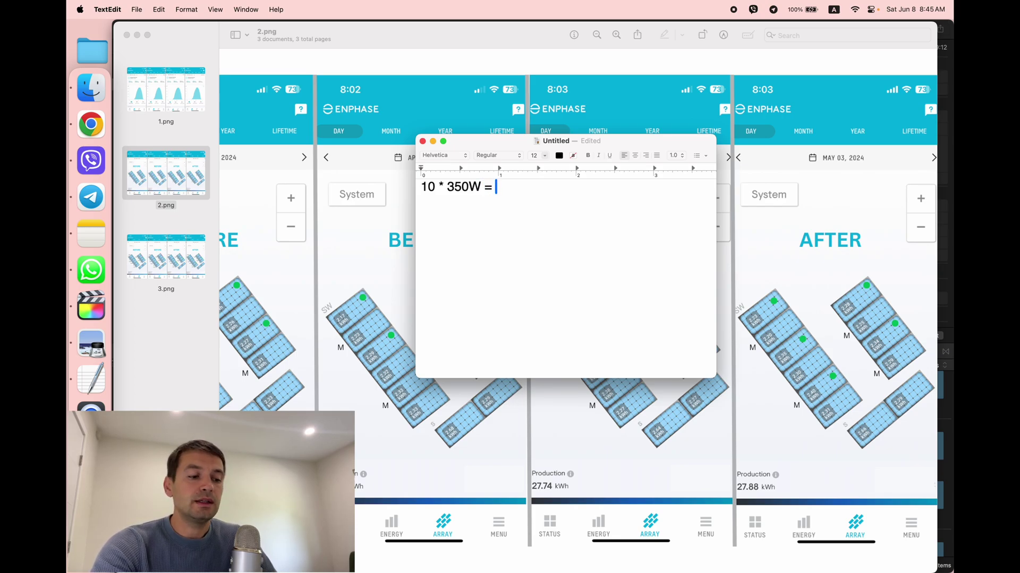
Finish the first line with '3500W' and add '3500 * 1.7 = 5950kWh / year' below it
text(3500)
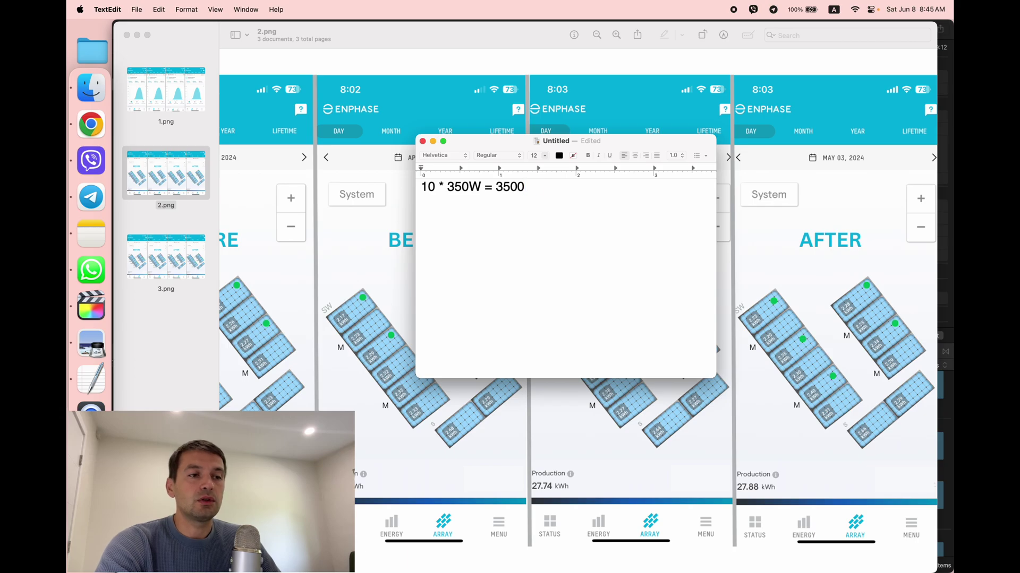
text(W)
key(Return)
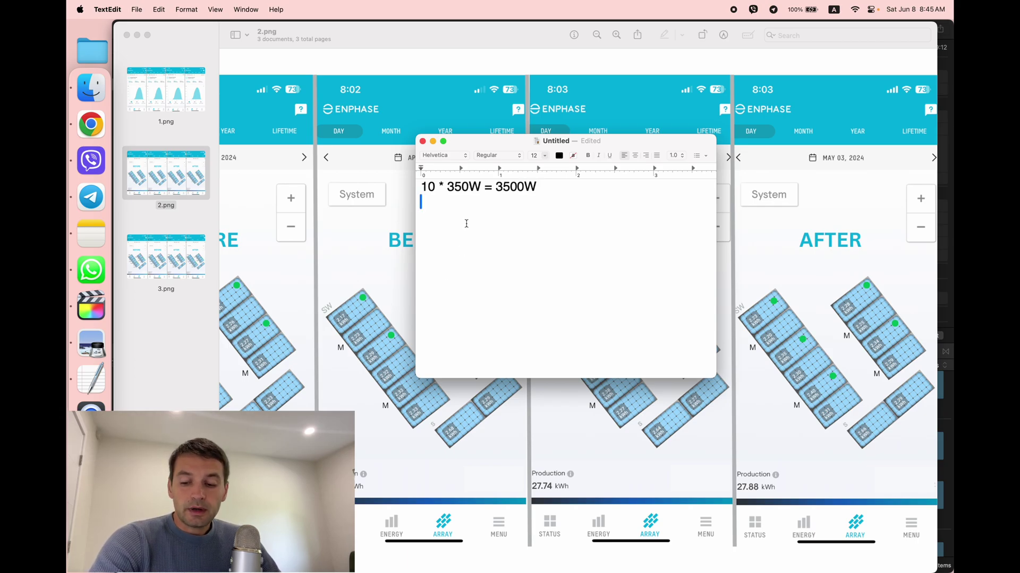
text(3500 &)
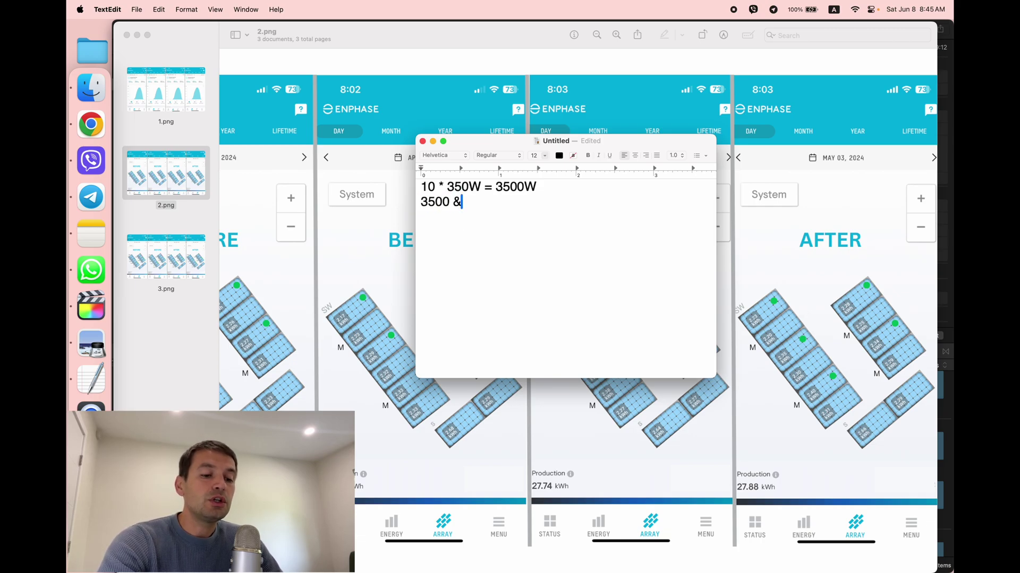
key(BackSpace)
text(* 1.)
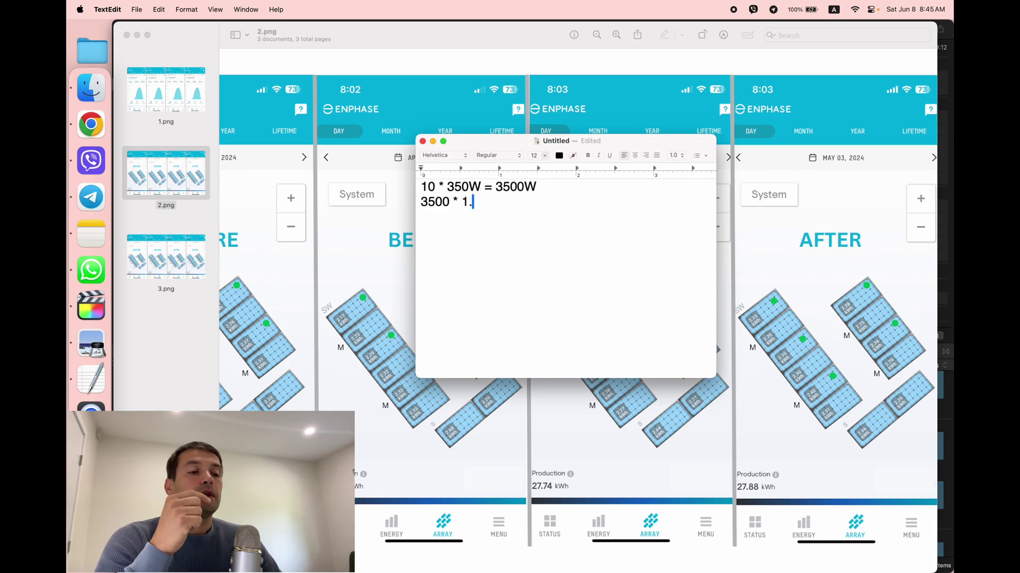
text(7)
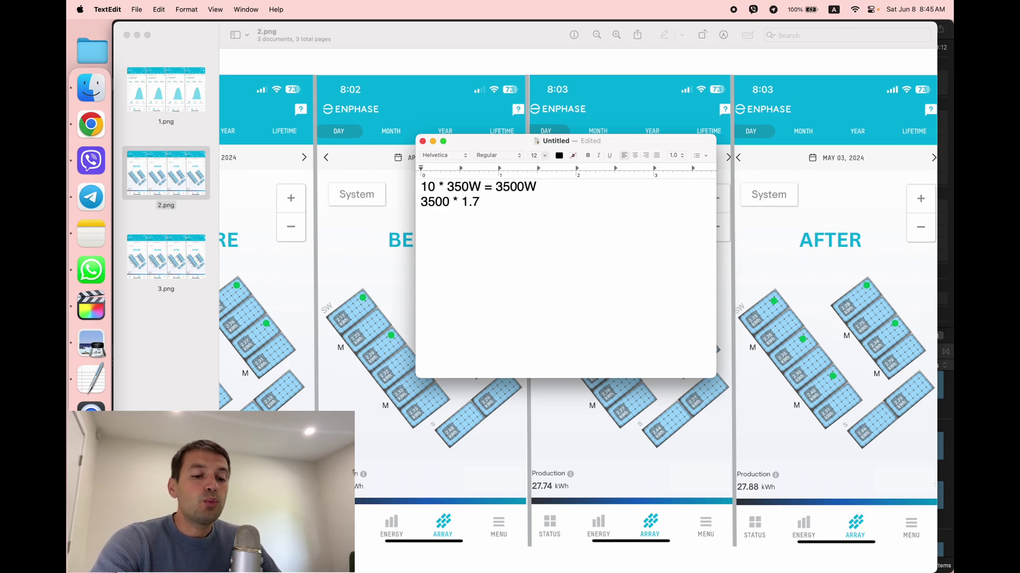
text( = )
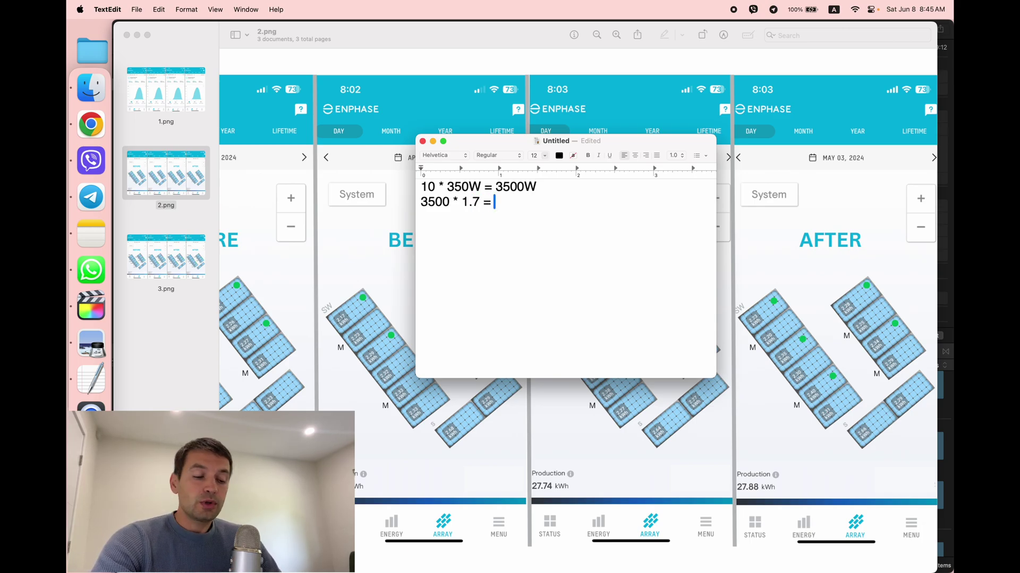
text(5950)
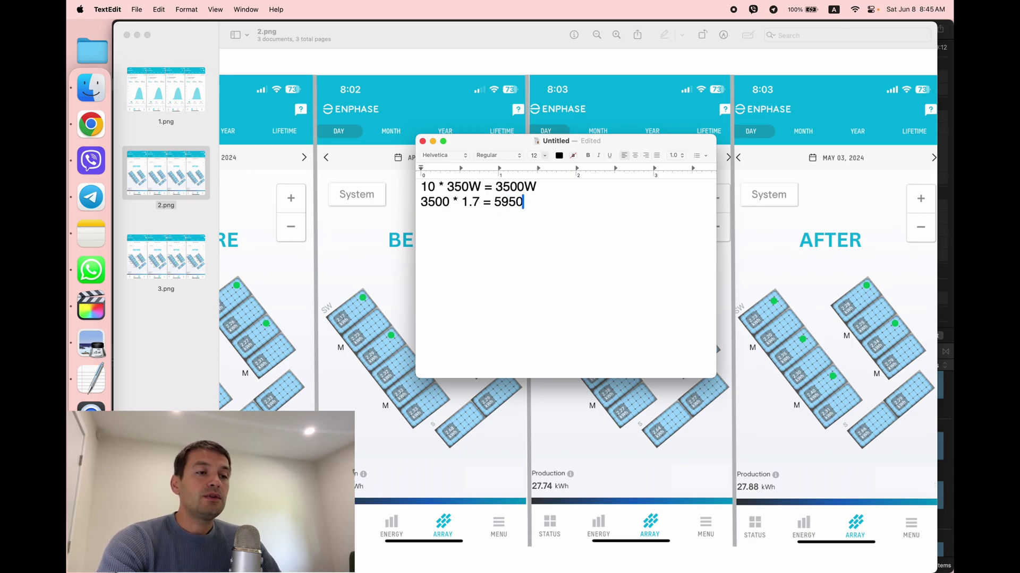
text(kWh / )
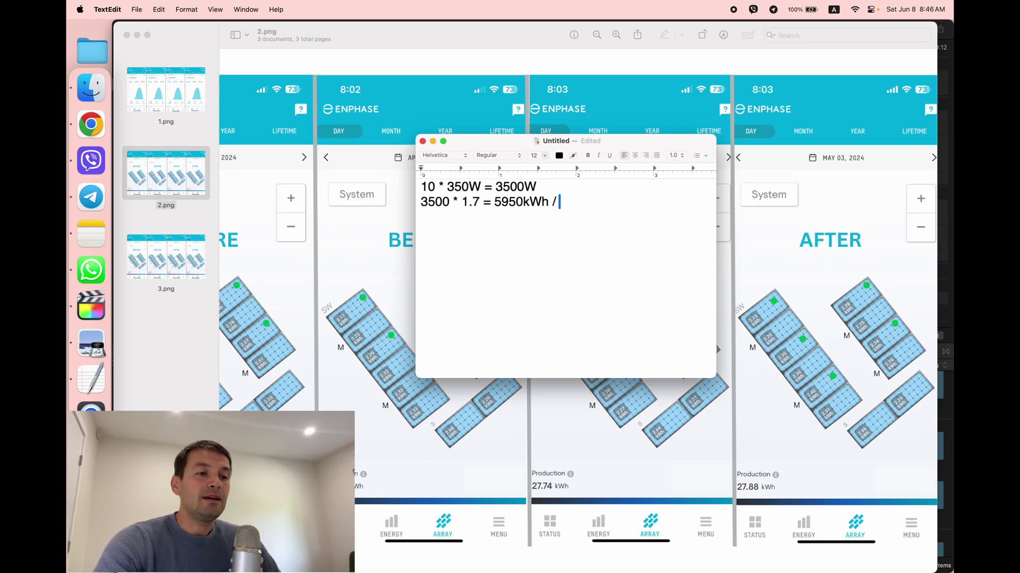
text(year)
Add the loss line '5950kWh * 3% = 179 kWh', followed by a blank line
key(Return)
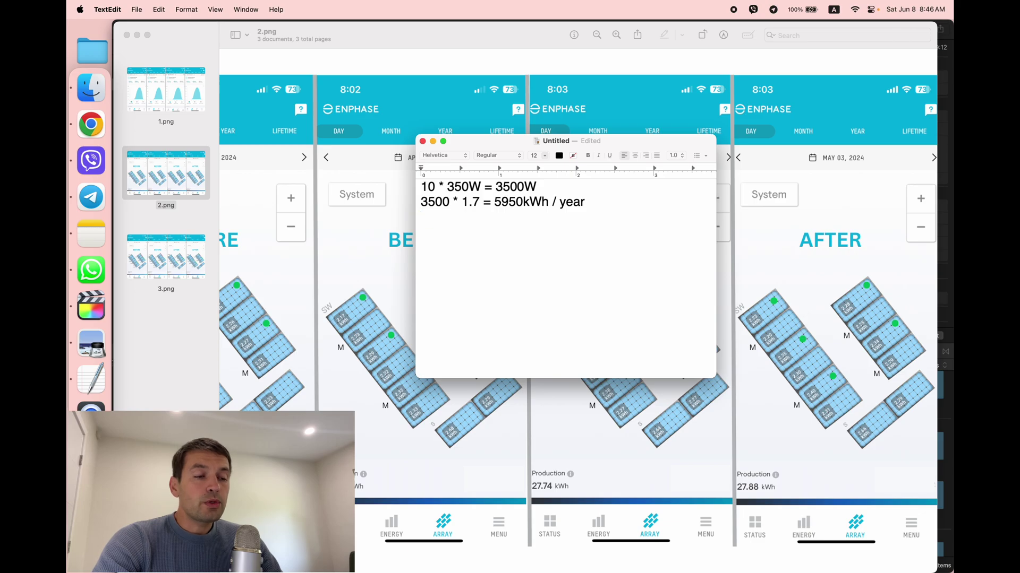
text(5950)
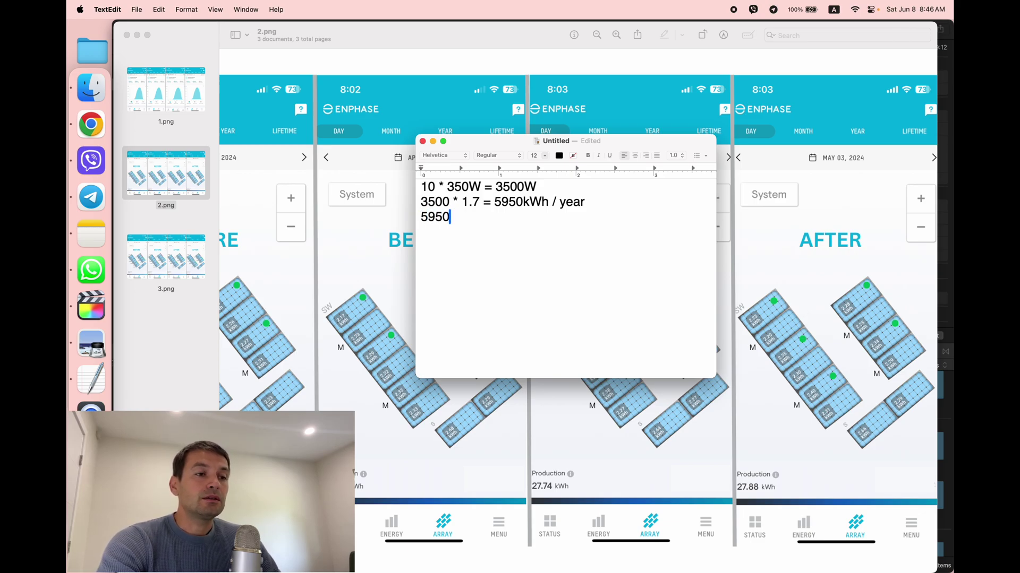
text(kWh )
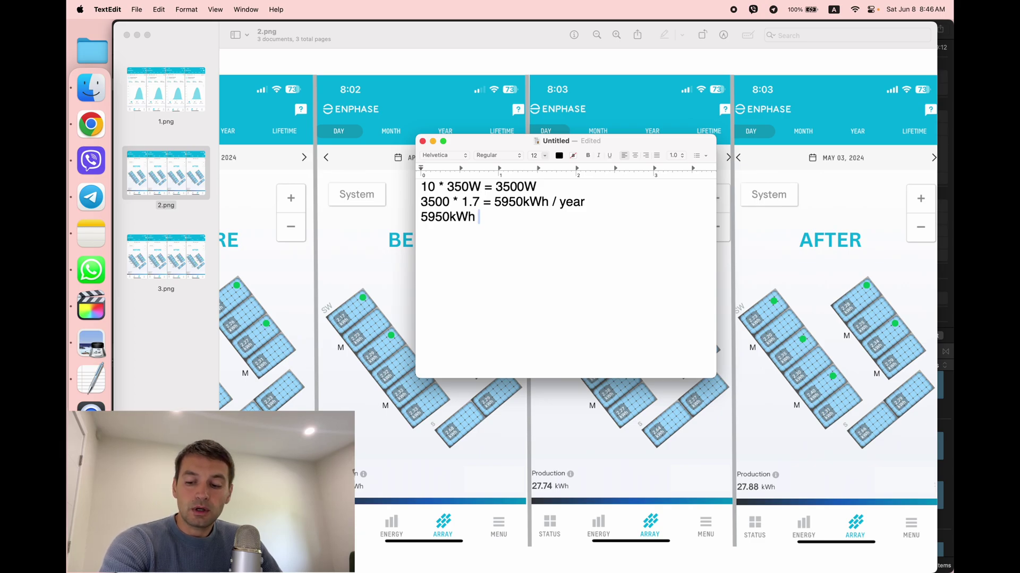
text(* 3)
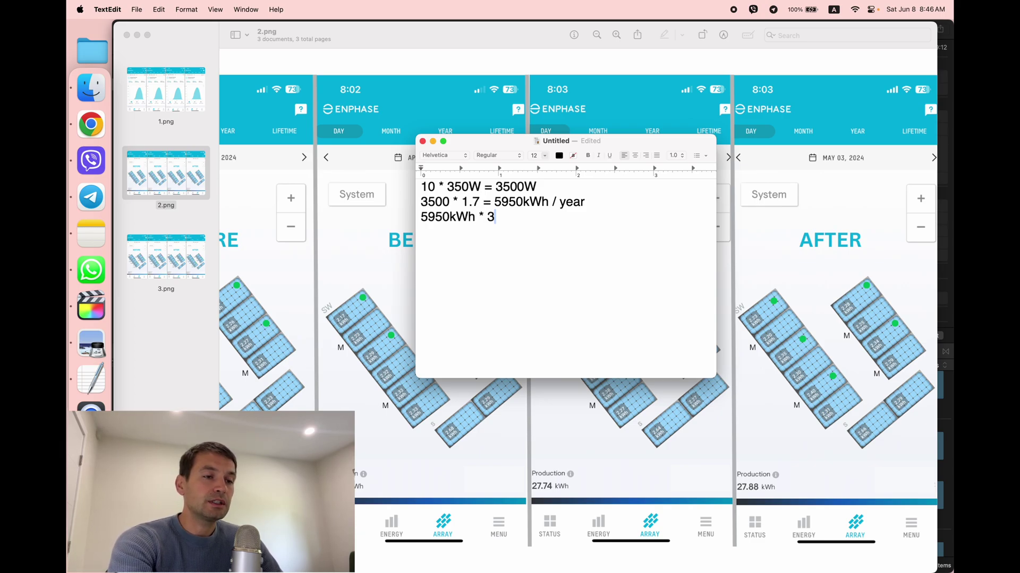
text(% = 1)
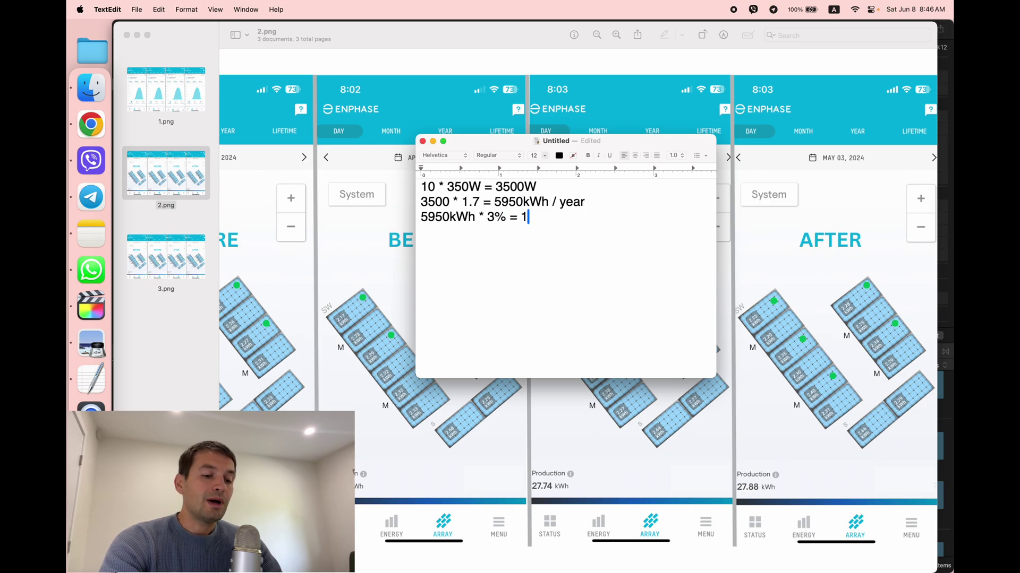
text(79 kWh)
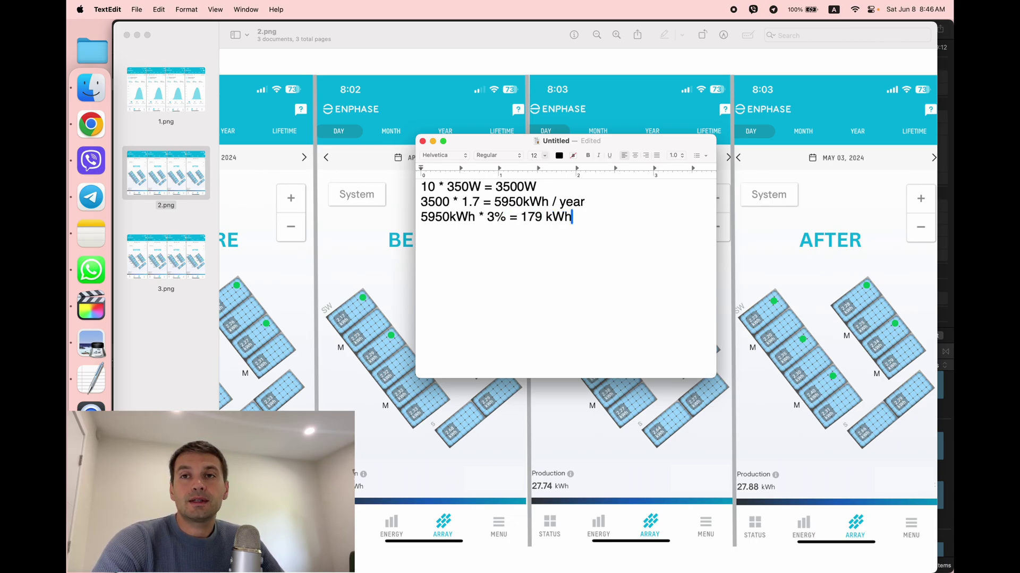
key(Return)
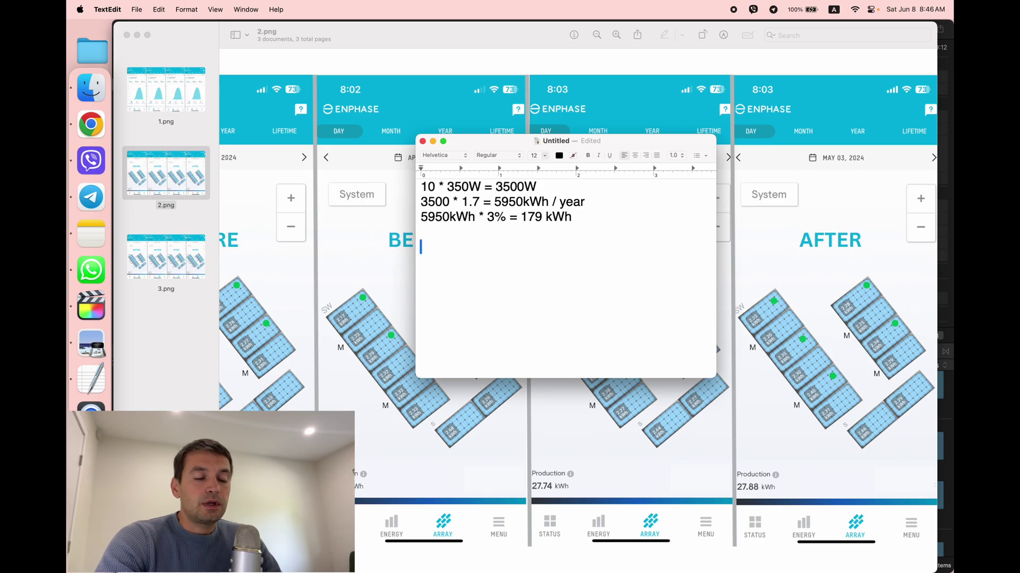
Add '$250 / 0.45 = 555kWh' and the payback line '555/179 = 3.1 years'
text($250)
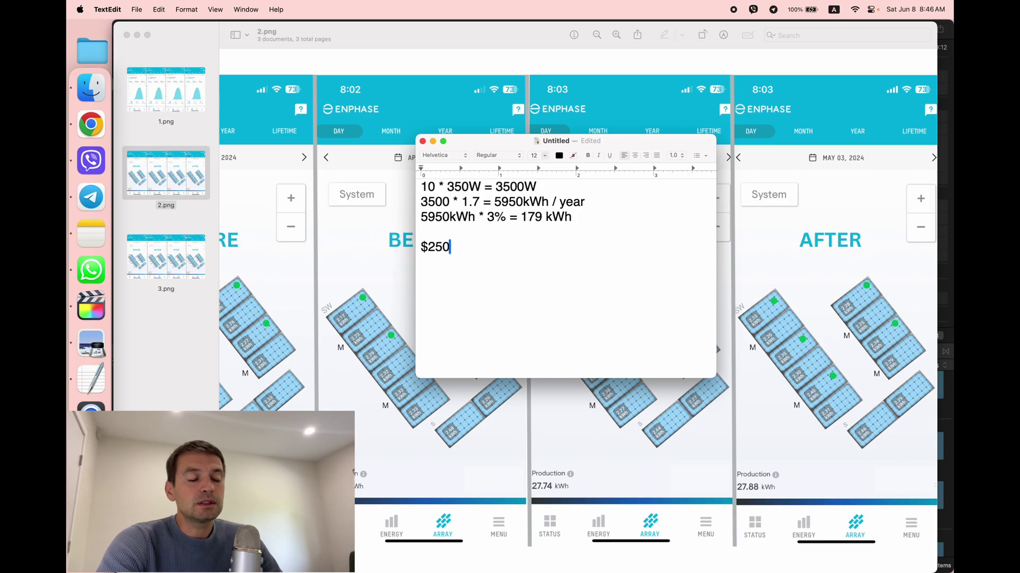
text( / 0.)
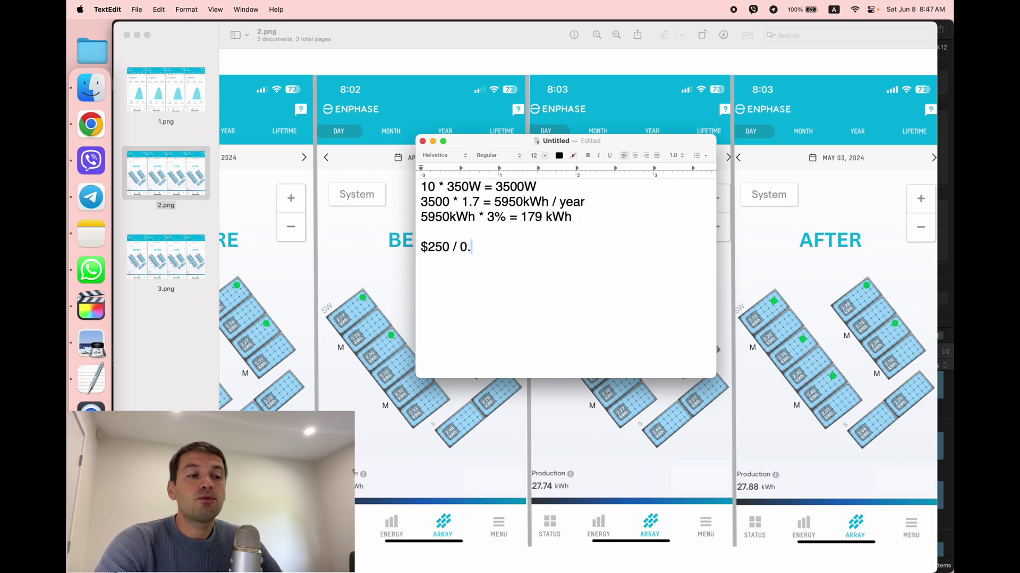
text(45 )
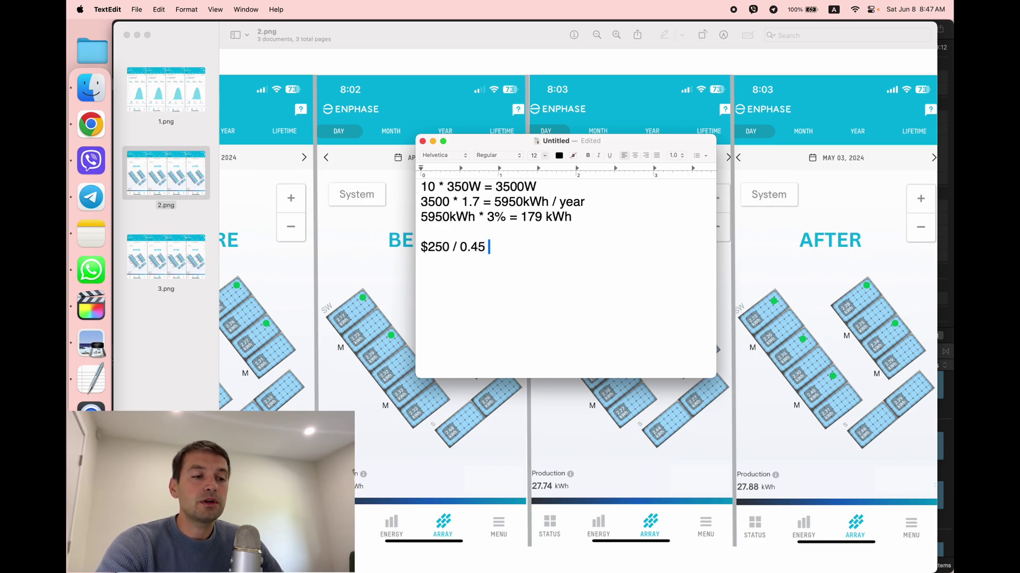
text(= 555)
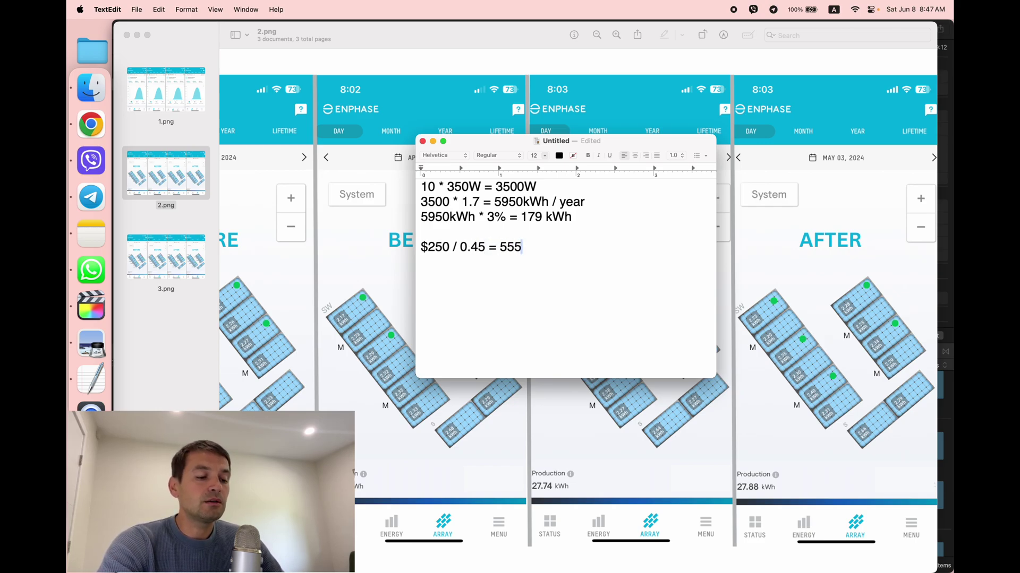
text(kWh)
key(Return)
key(Return)
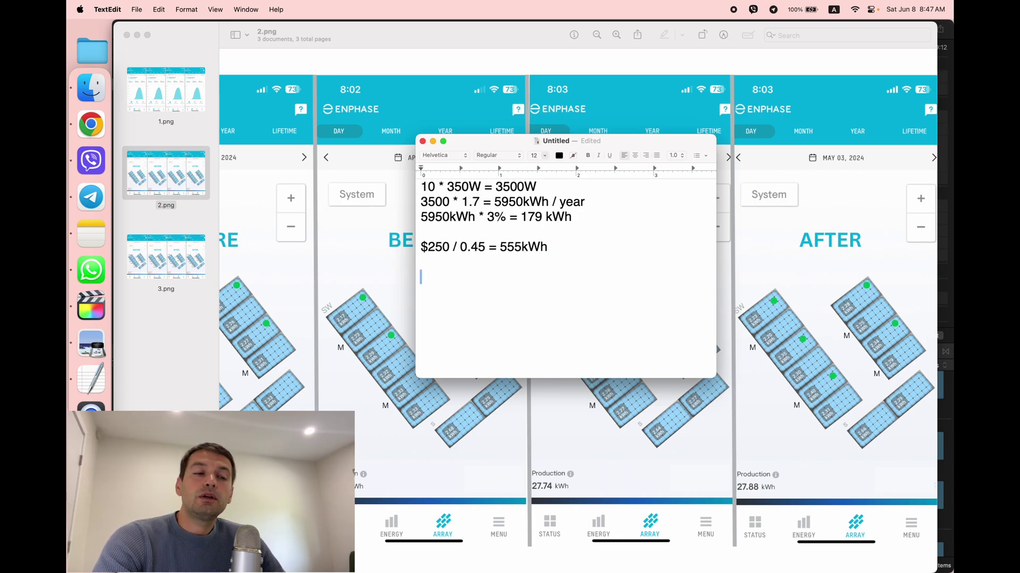
text(555/)
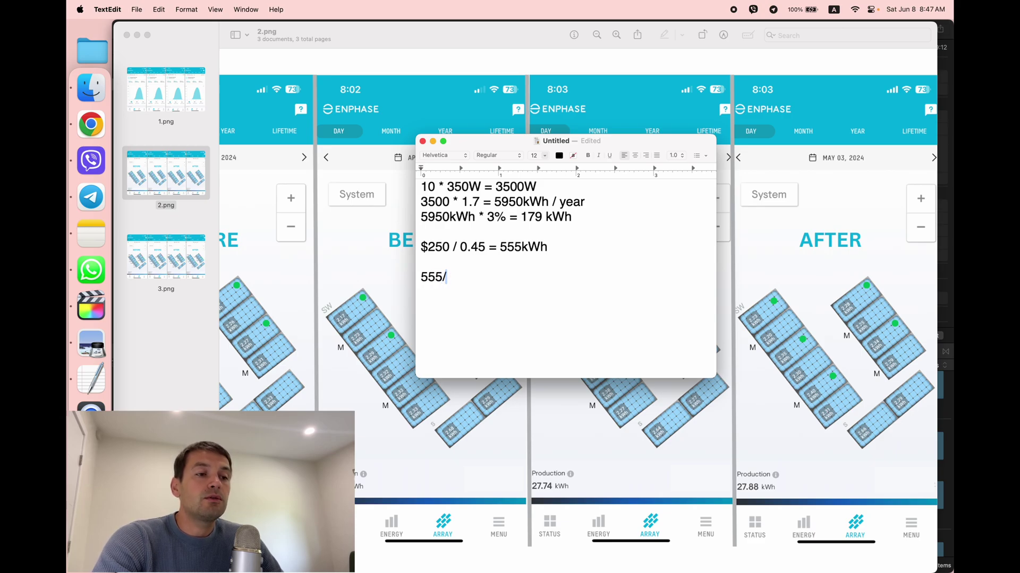
text(179 = 3.1 years)
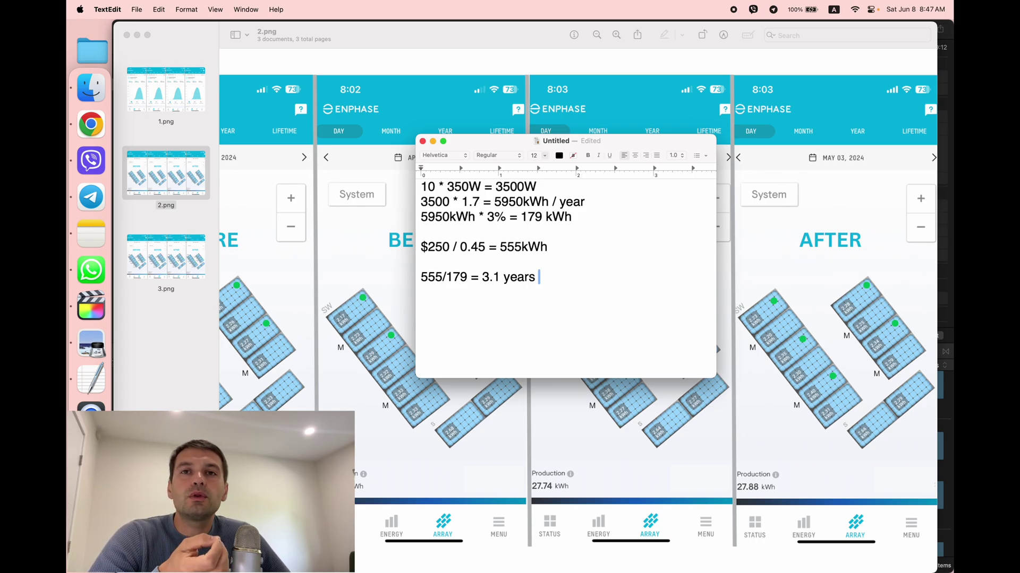
double_click(489, 217)
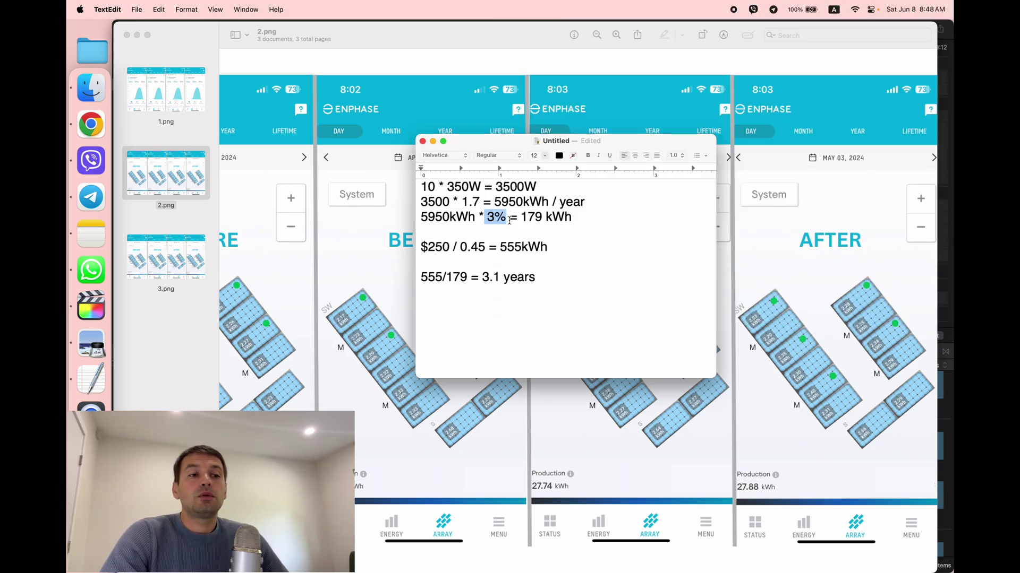